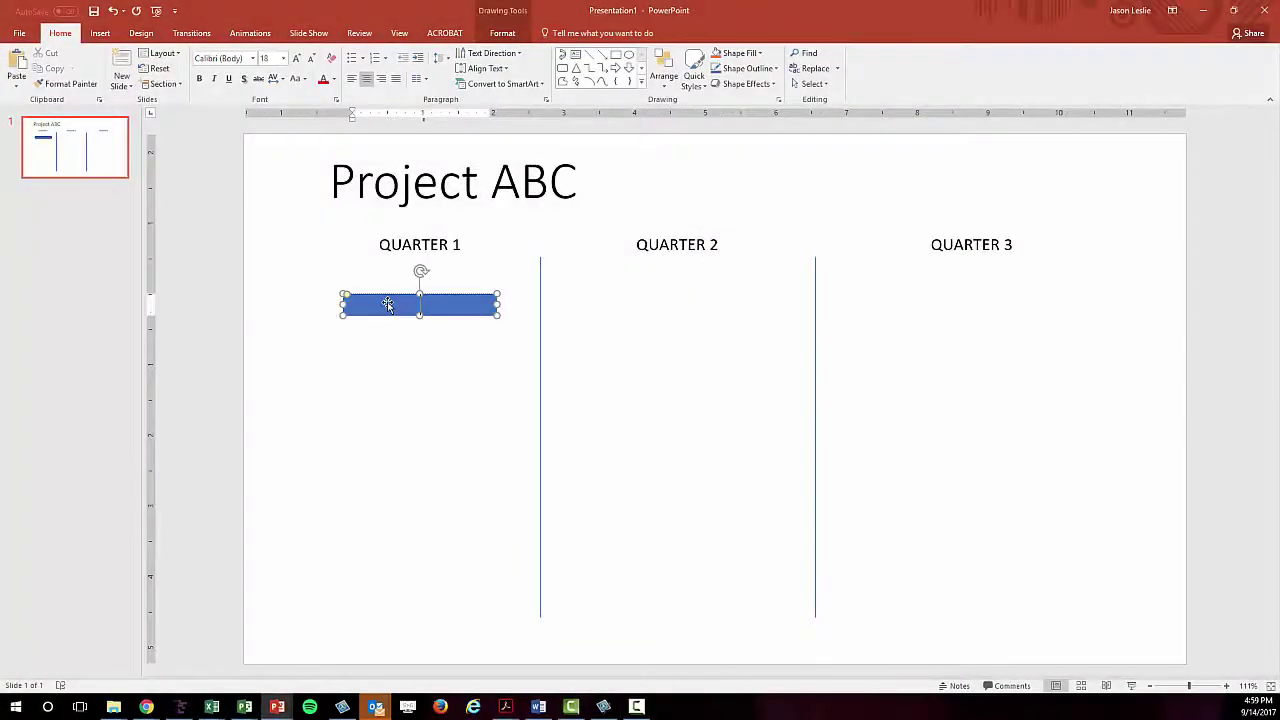
- Label the bar under Quarter 1 as Task 1 and add a copy directly below it labelled Task 2
{"action": "type", "text": "Task 1"}
{"action": "left_click", "coordinate": [377, 295]}
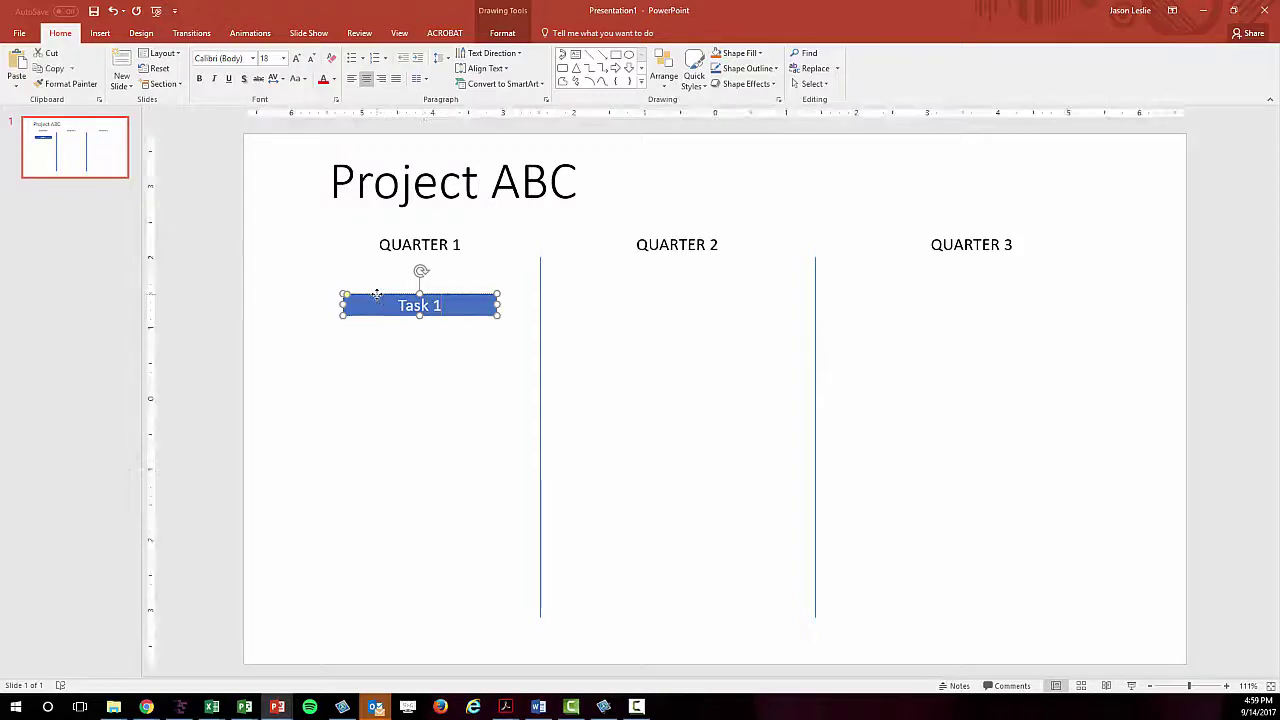
{"action": "key", "text": "ctrl+c"}
{"action": "key", "text": "ctrl+v"}
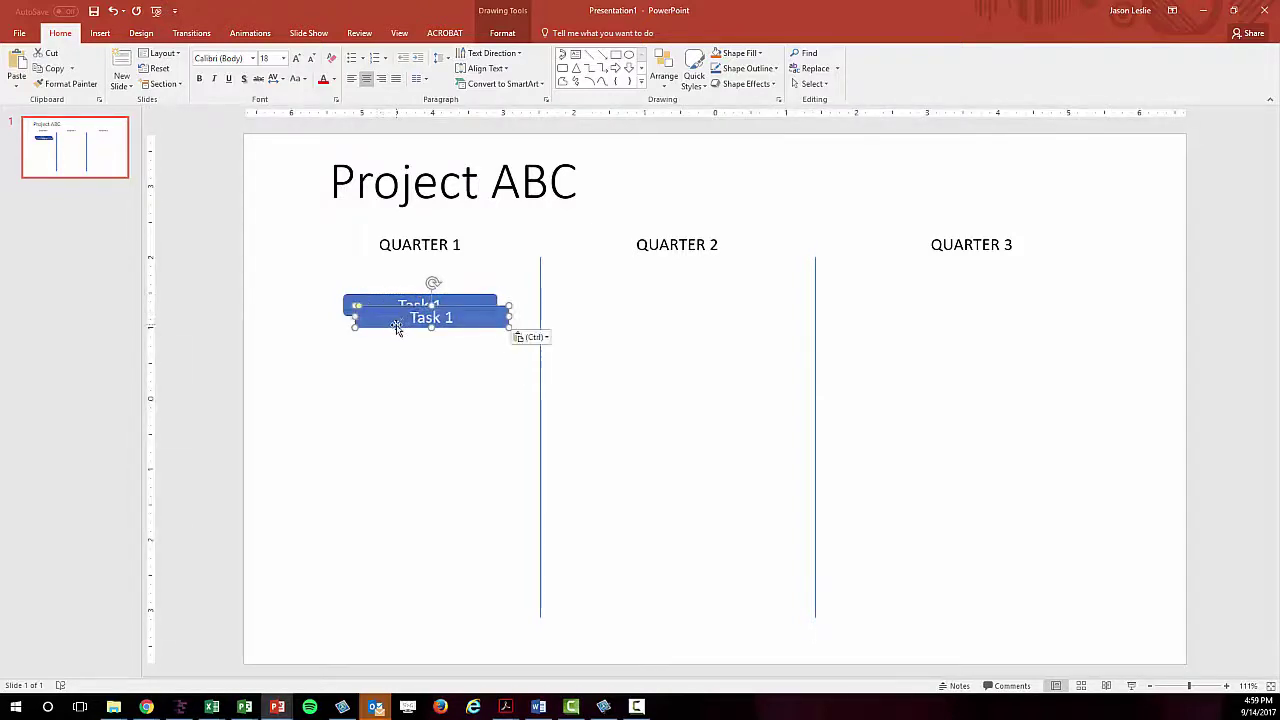
{"action": "left_click_drag", "start_coordinate": [390, 322], "coordinate": [379, 350]}
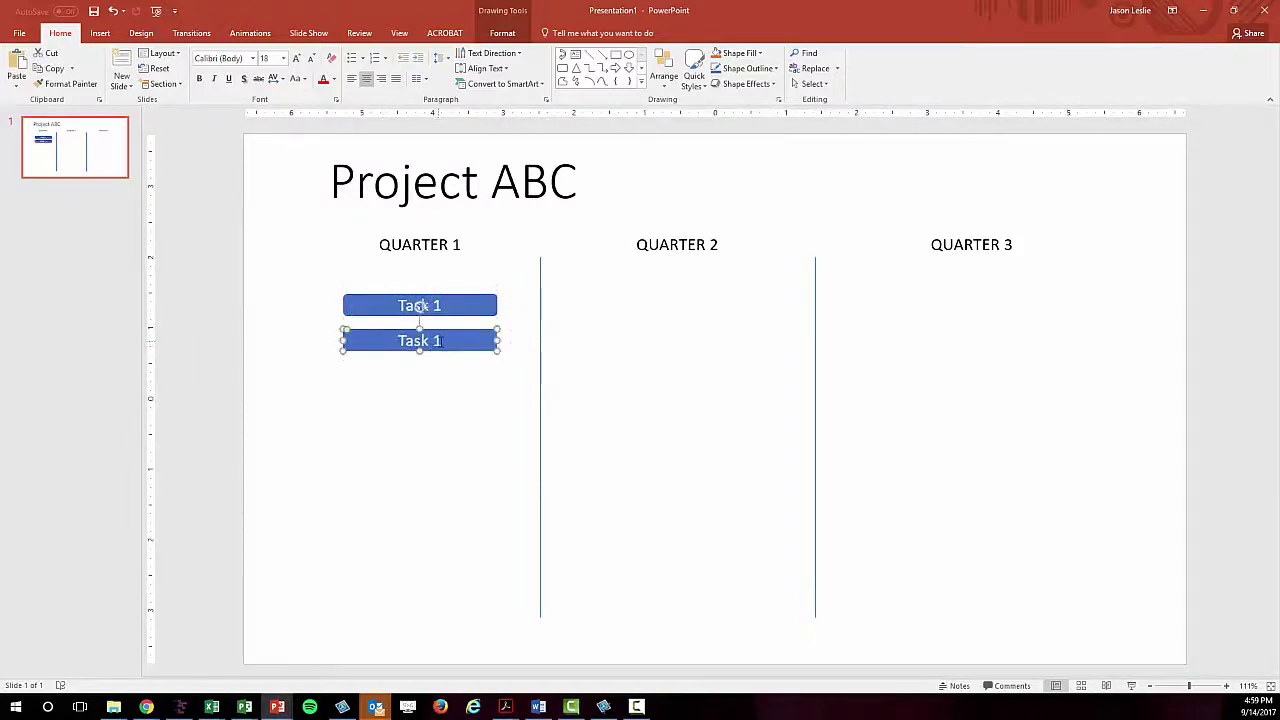
{"action": "left_click", "coordinate": [440, 341]}
{"action": "key", "text": "BackSpace"}
{"action": "type", "text": "2"}
{"action": "left_click", "coordinate": [380, 366]}
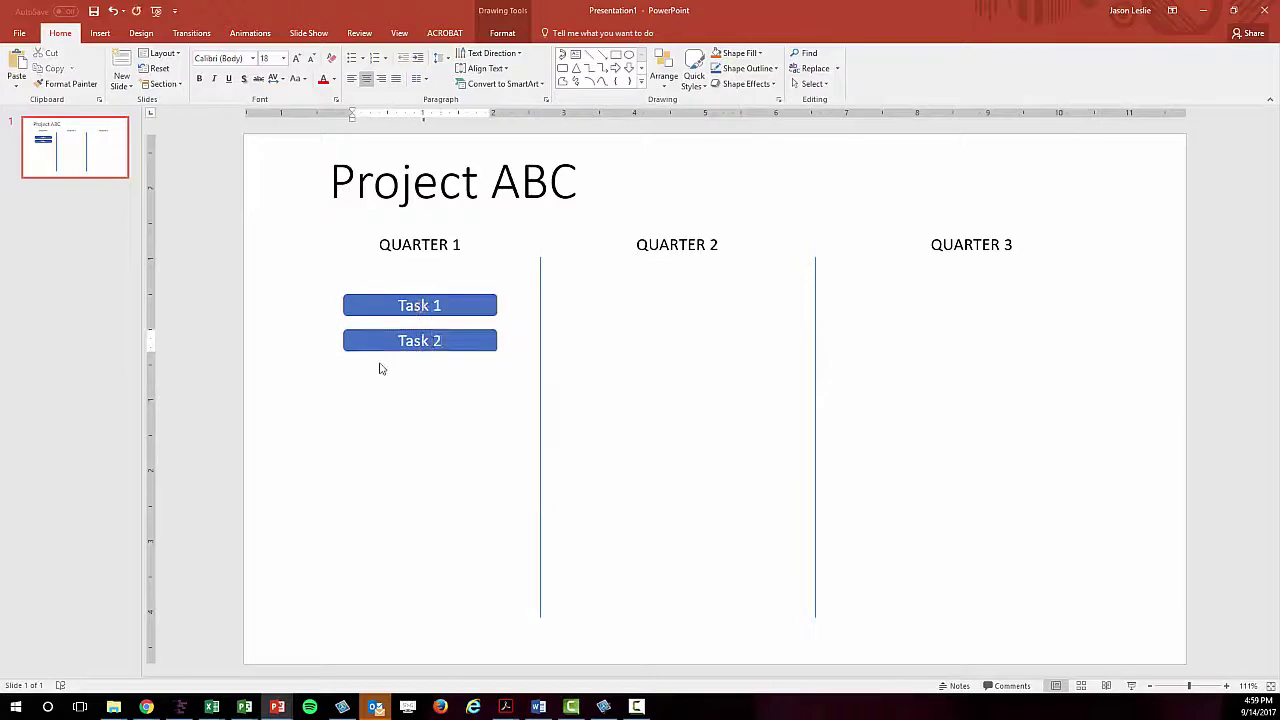
- Duplicate the Task 1 bar, align the copy below Task 2 and relabel it Task 3
{"action": "left_click", "coordinate": [390, 308]}
{"action": "key", "text": "ctrl+c"}
{"action": "key", "text": "ctrl+v"}
{"action": "left_click_drag", "start_coordinate": [388, 308], "coordinate": [372, 372]}
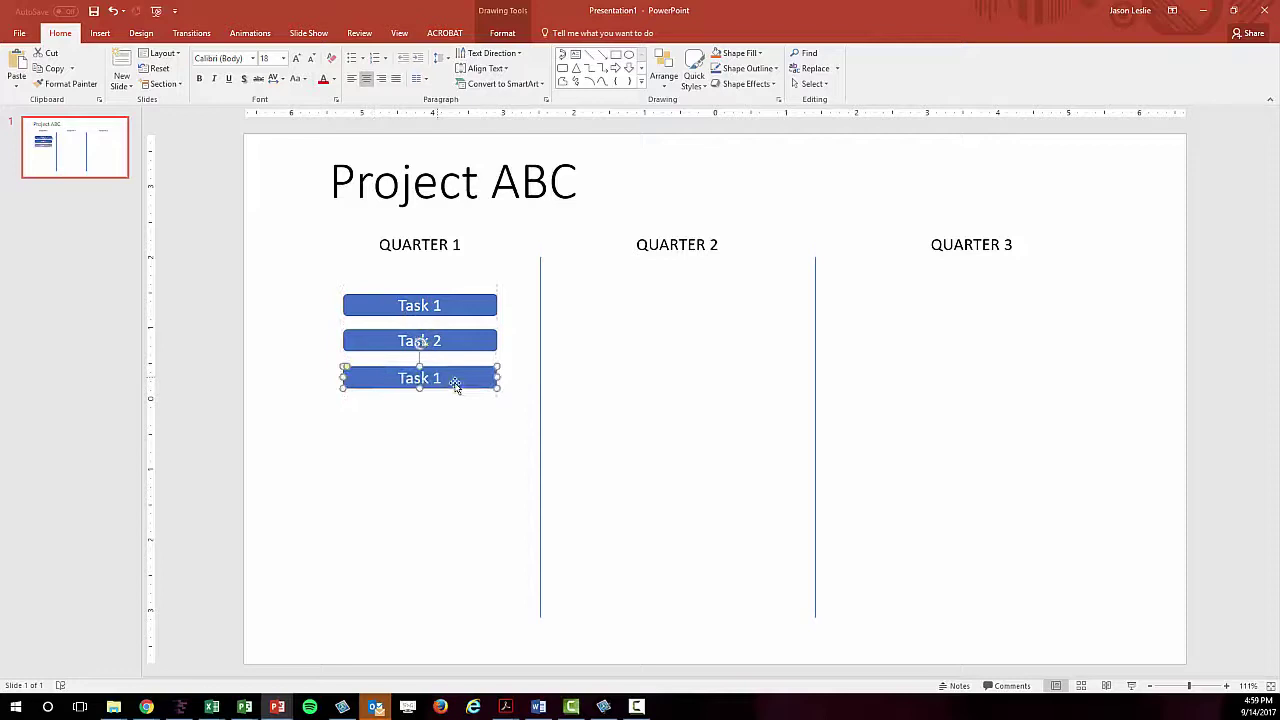
{"action": "left_click", "coordinate": [444, 385]}
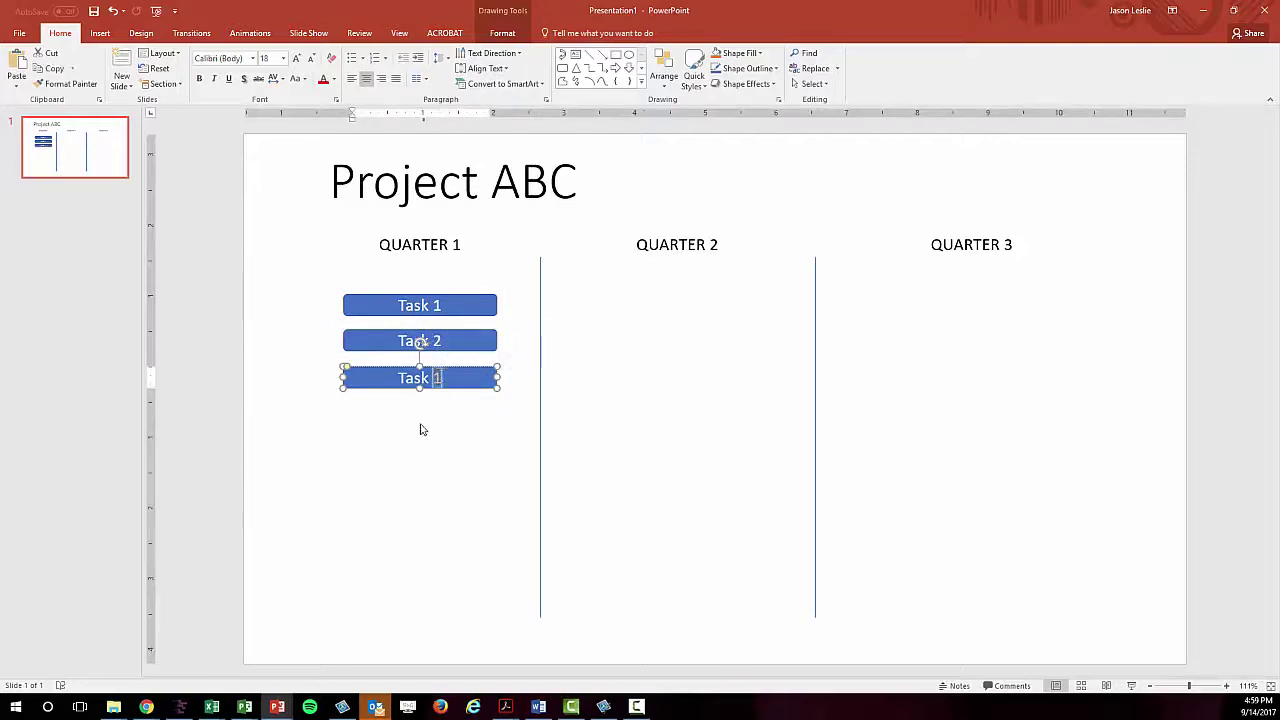
{"action": "key", "text": "BackSpace"}
{"action": "type", "text": "3"}
{"action": "left_click", "coordinate": [432, 406]}
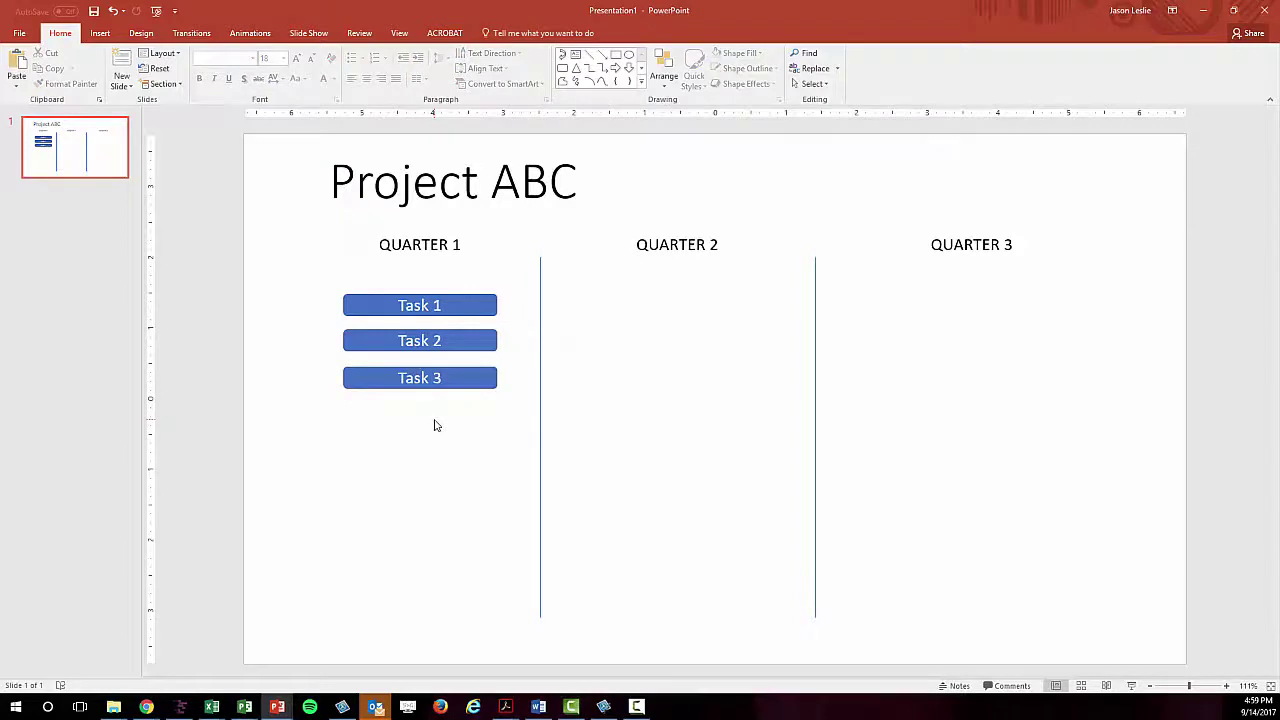
- Add another bar copy below Task 3, label it Task 4 and stretch its end into the Quarter 2 column
{"action": "key", "text": "ctrl+v"}
{"action": "left_click_drag", "start_coordinate": [462, 310], "coordinate": [461, 418]}
{"action": "left_click", "coordinate": [437, 417]}
{"action": "key", "text": "BackSpace"}
{"action": "type", "text": "4"}
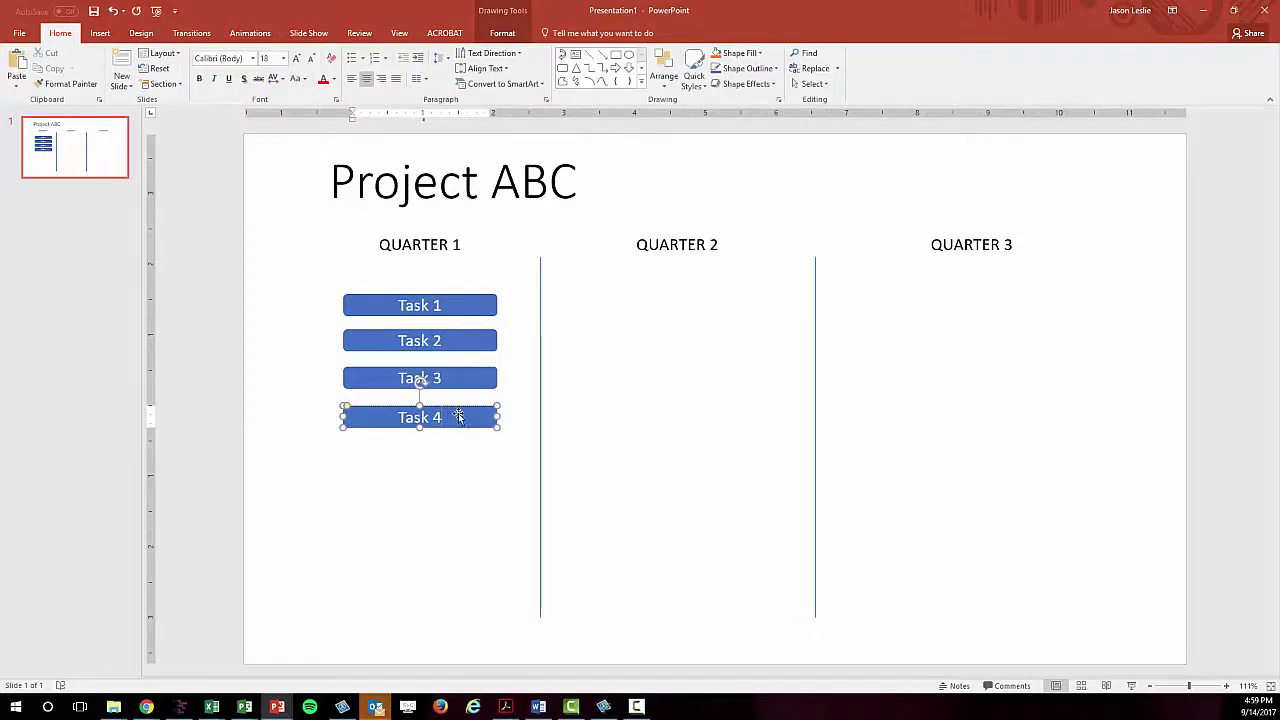
{"action": "left_click_drag", "start_coordinate": [497, 417], "coordinate": [666, 418]}
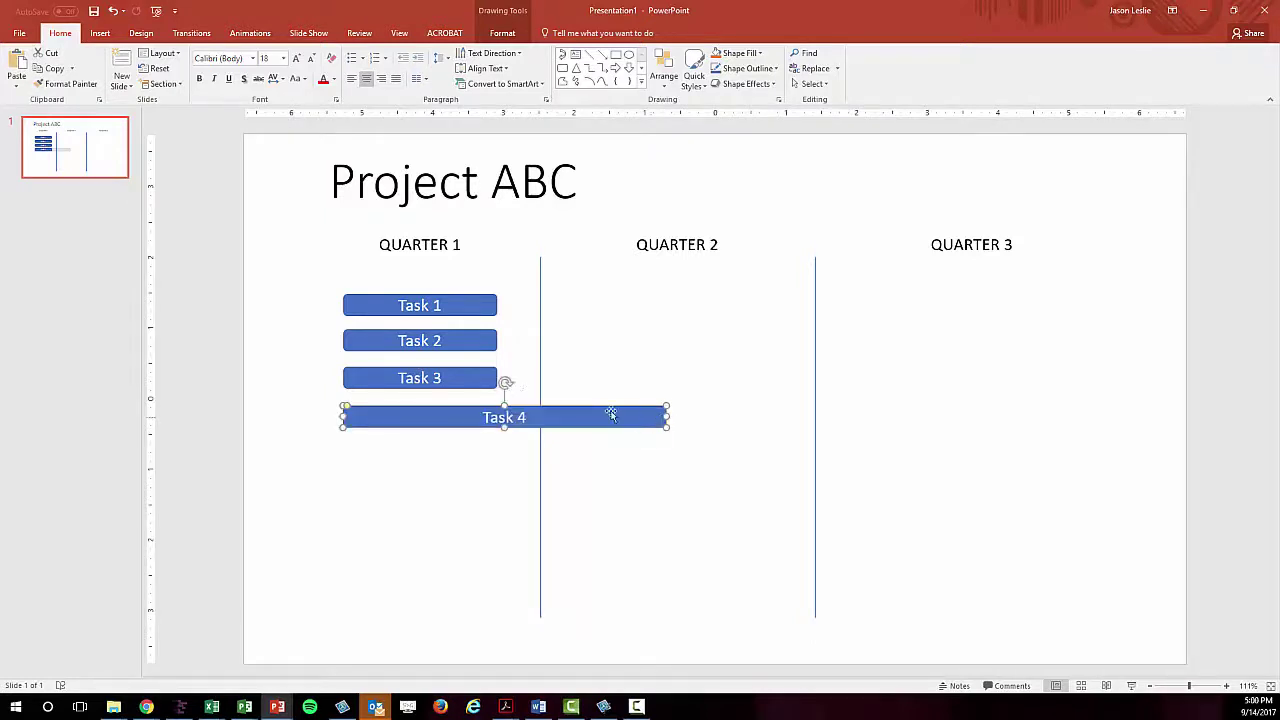
{"action": "key", "text": "ctrl+v"}
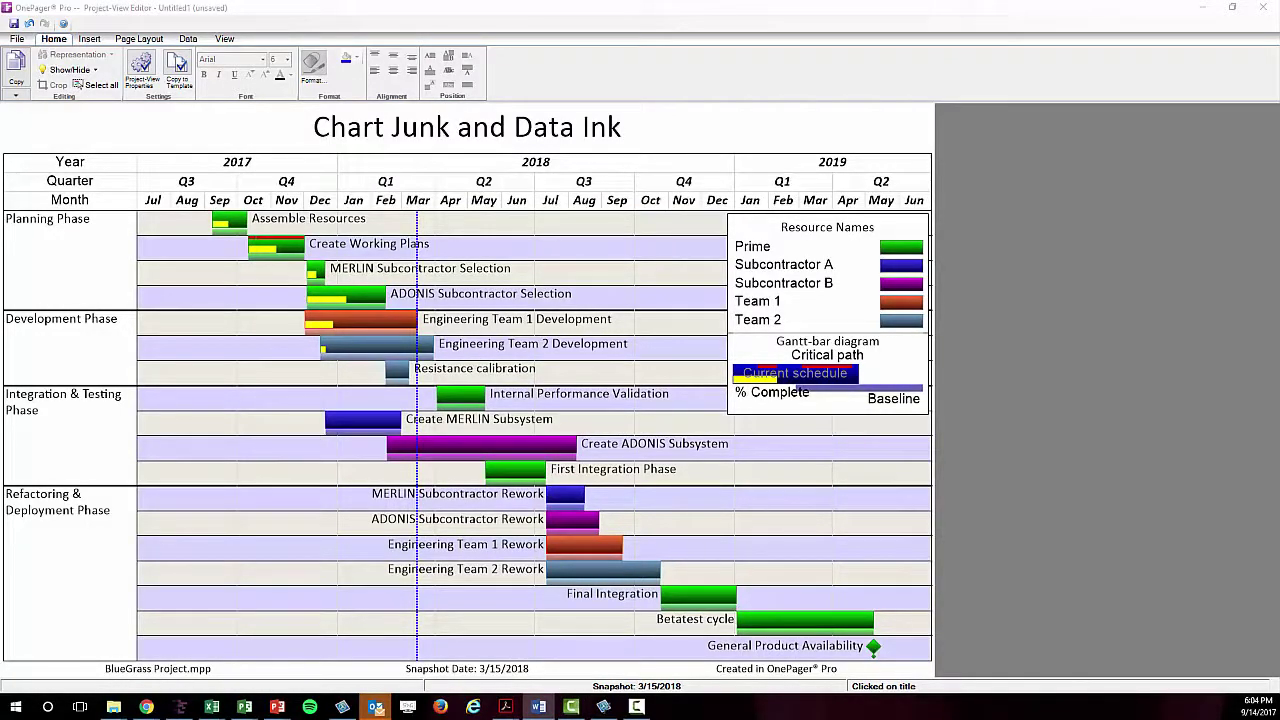
- In OnePager Pro, change the chart background from row stripes to a solid white fill and apply it
{"action": "left_click", "coordinate": [143, 66]}
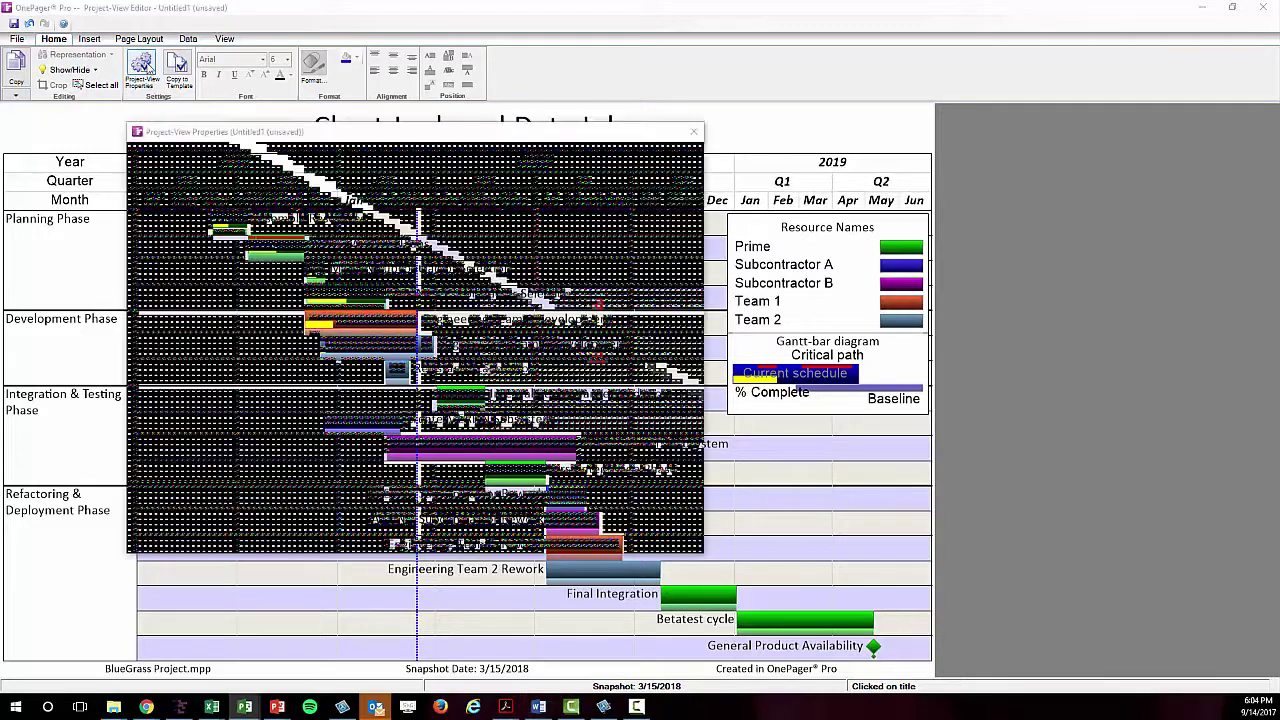
{"action": "left_click", "coordinate": [164, 386]}
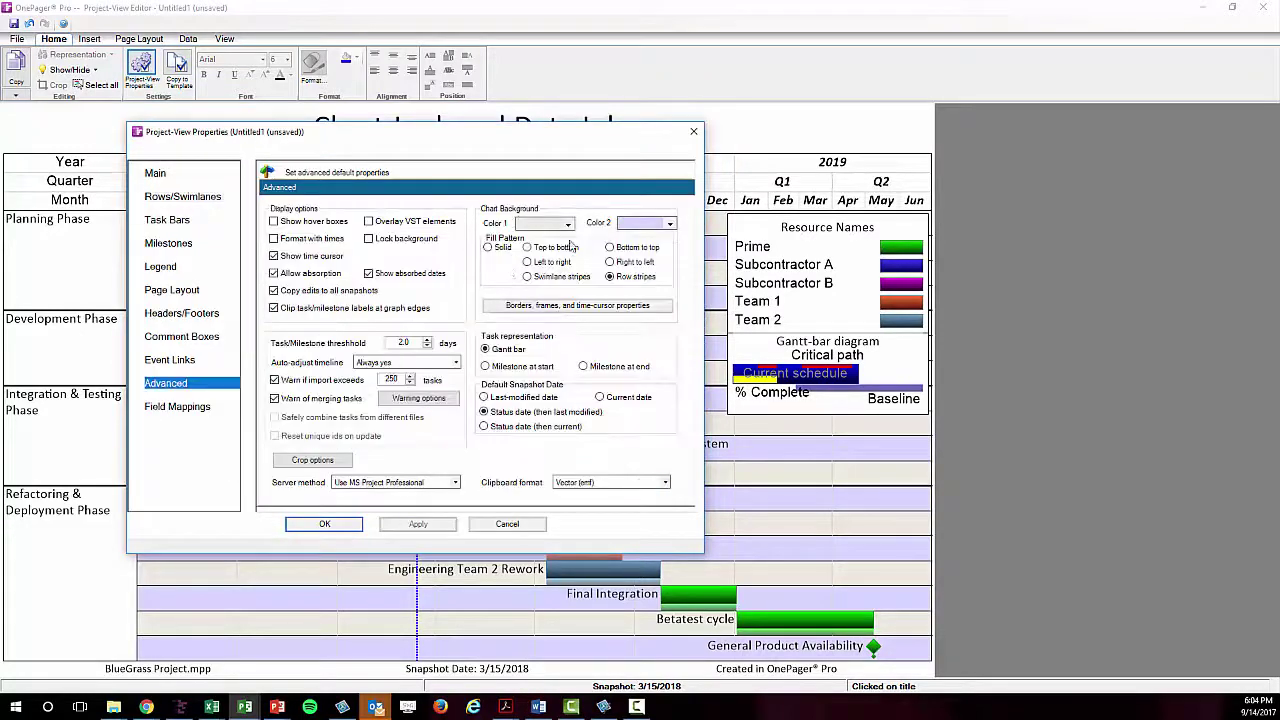
{"action": "left_click", "coordinate": [490, 249]}
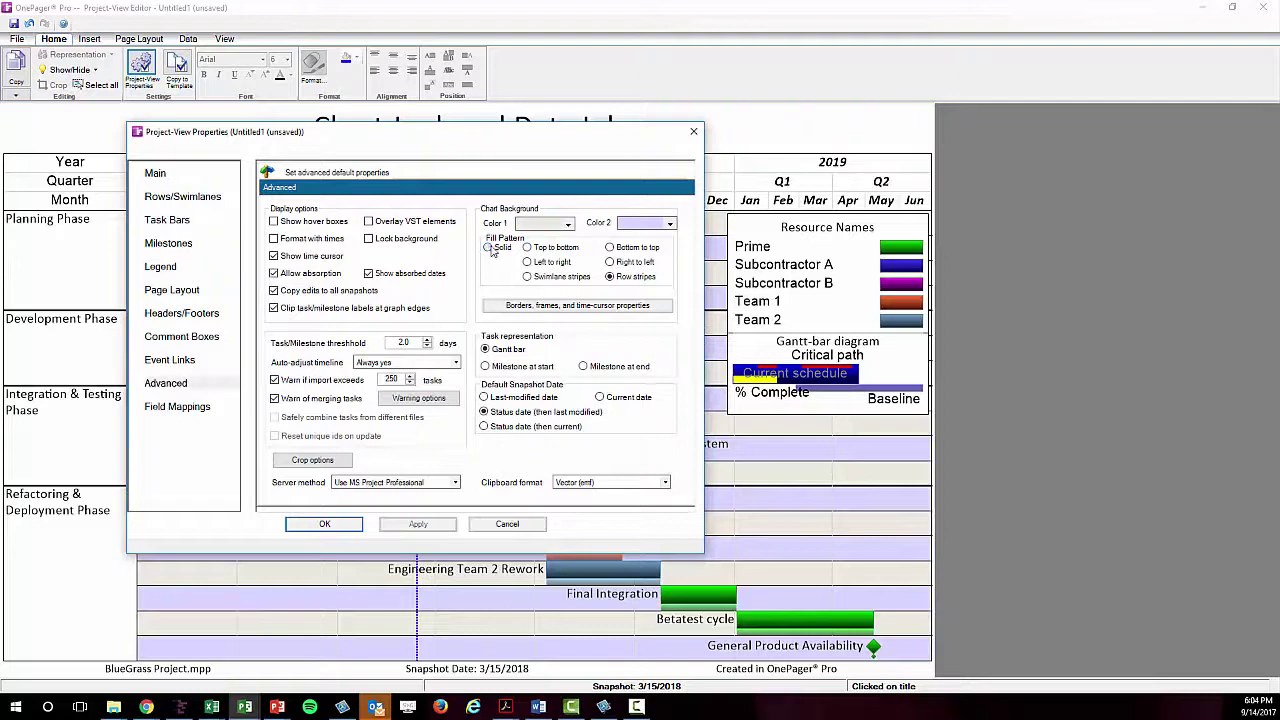
{"action": "left_click", "coordinate": [668, 223]}
{"action": "left_click", "coordinate": [669, 300]}
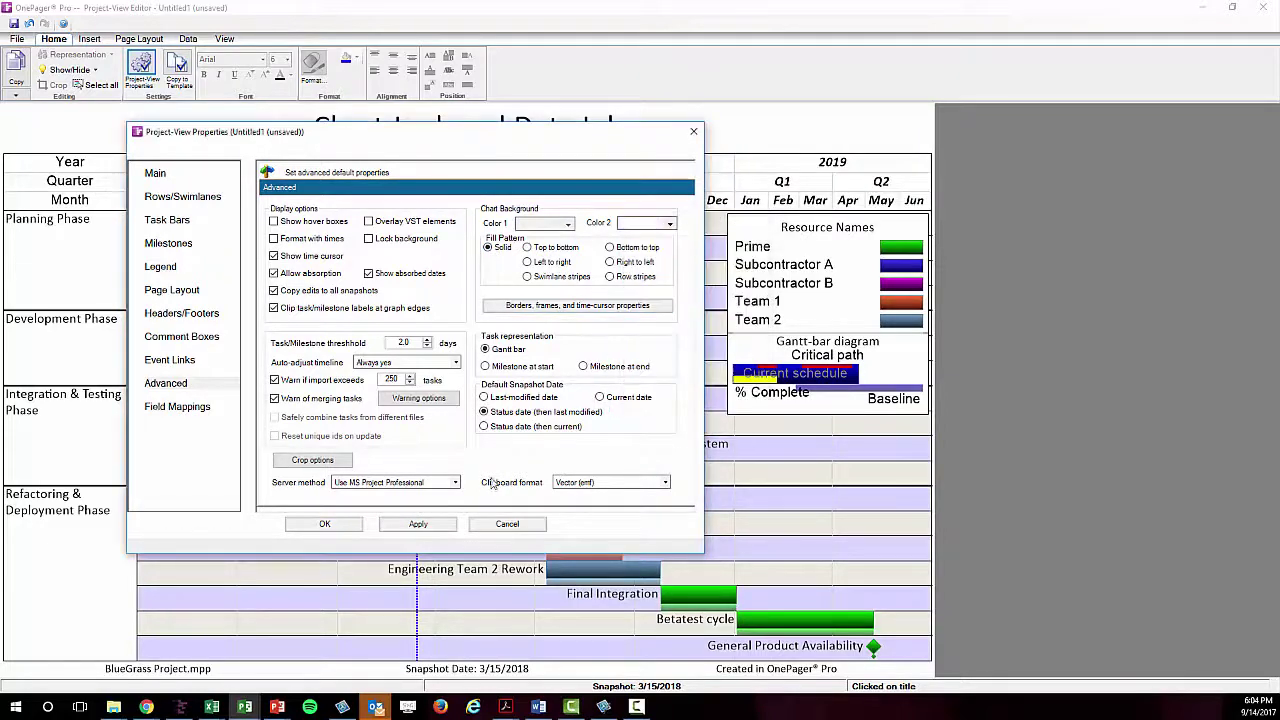
{"action": "left_click", "coordinate": [418, 524]}
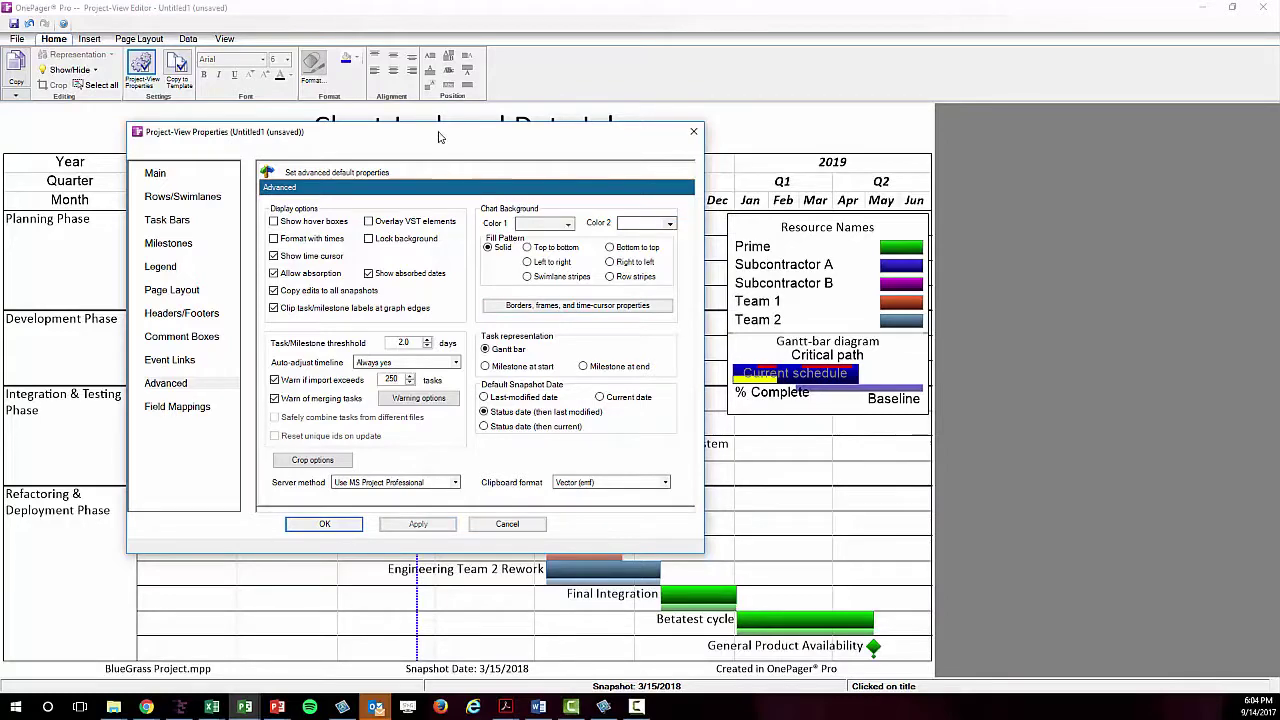
- Turn off the row borders in the chart while keeping the swimlane borders, and apply the change
{"action": "left_click_drag", "start_coordinate": [436, 135], "coordinate": [891, 220]}
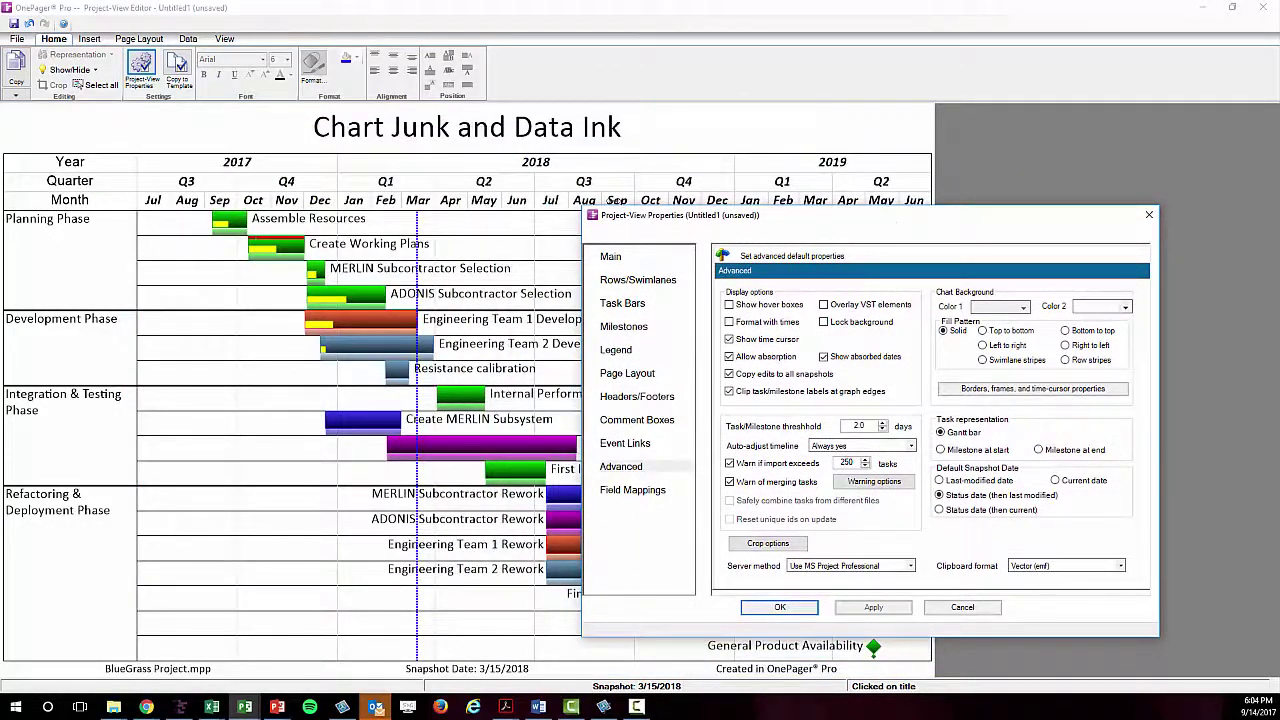
{"action": "left_click", "coordinate": [612, 280]}
{"action": "left_click", "coordinate": [730, 569]}
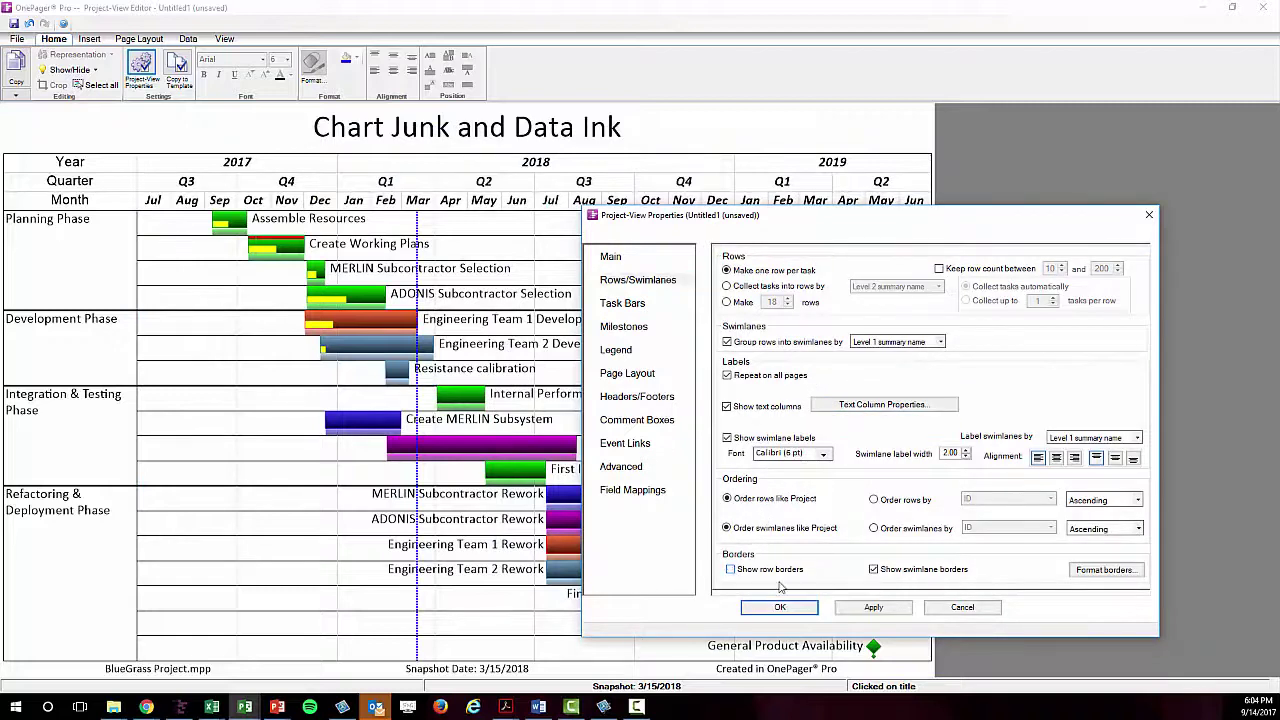
{"action": "left_click", "coordinate": [868, 608]}
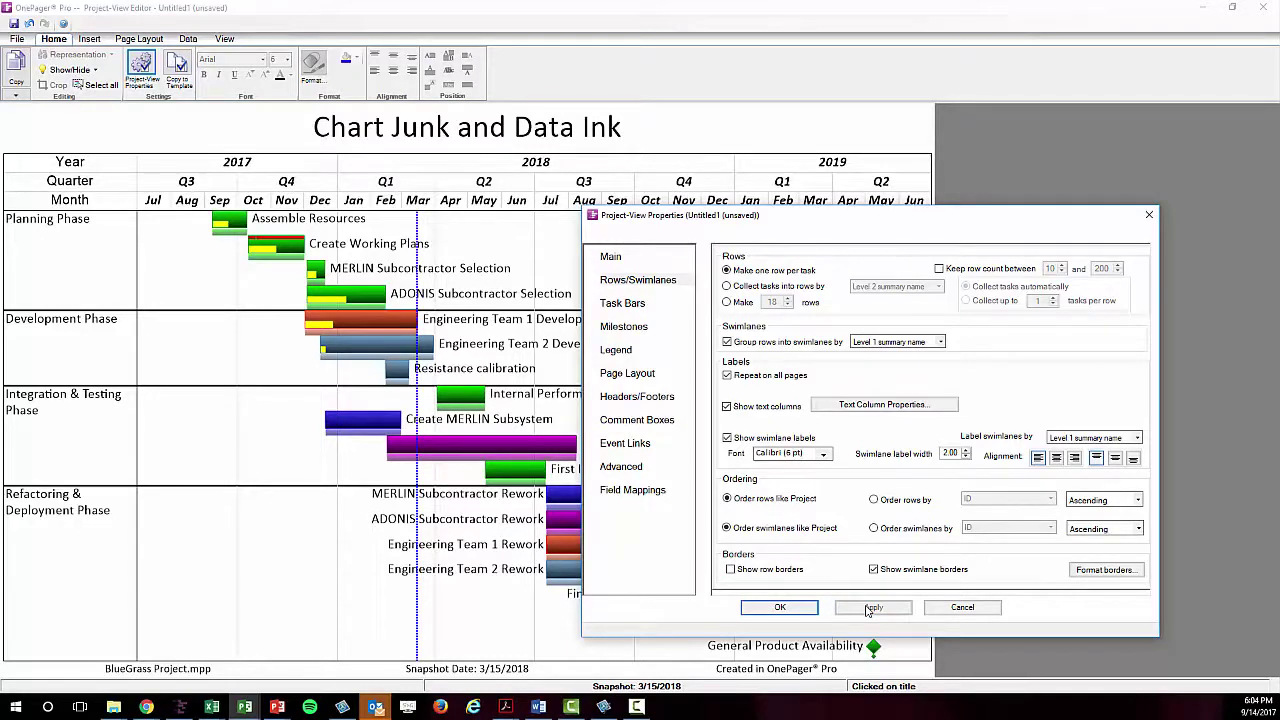
- Hide the chart's footers and turn off the quarter gridlines on the middle level of the time axis
{"action": "left_click", "coordinate": [627, 399]}
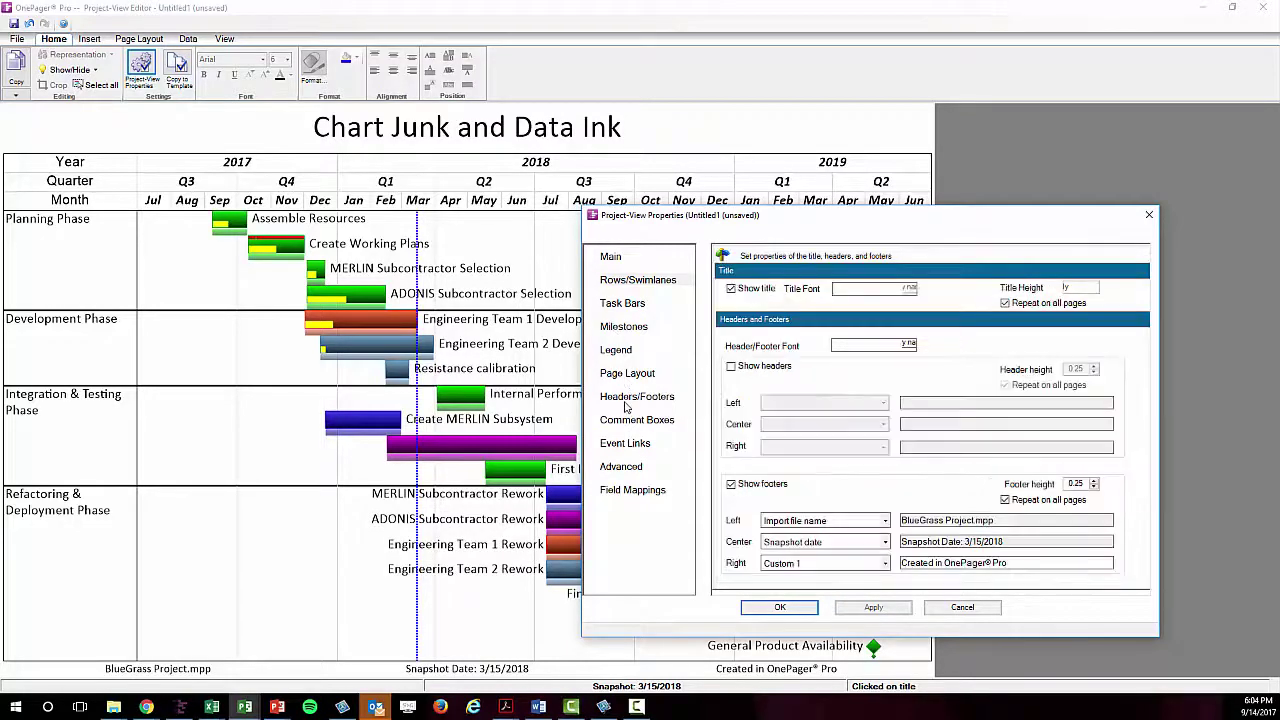
{"action": "left_click", "coordinate": [731, 484]}
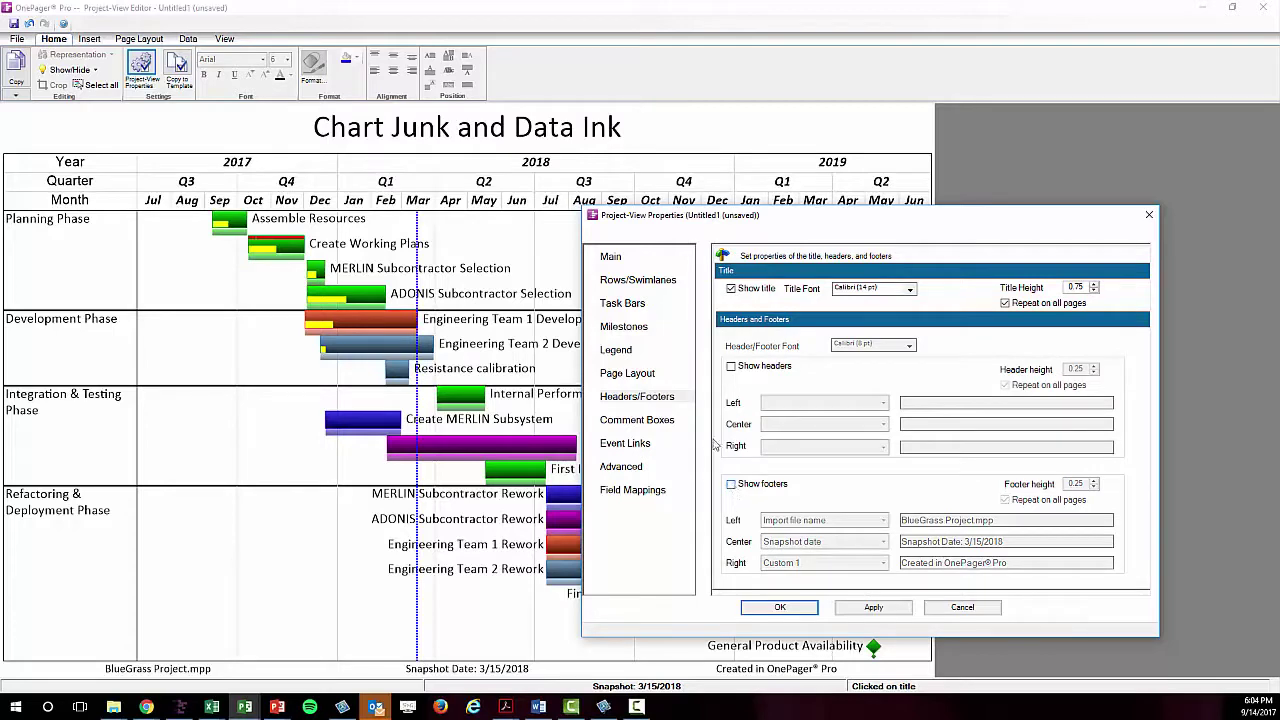
{"action": "left_click", "coordinate": [611, 262]}
{"action": "left_click", "coordinate": [1046, 400]}
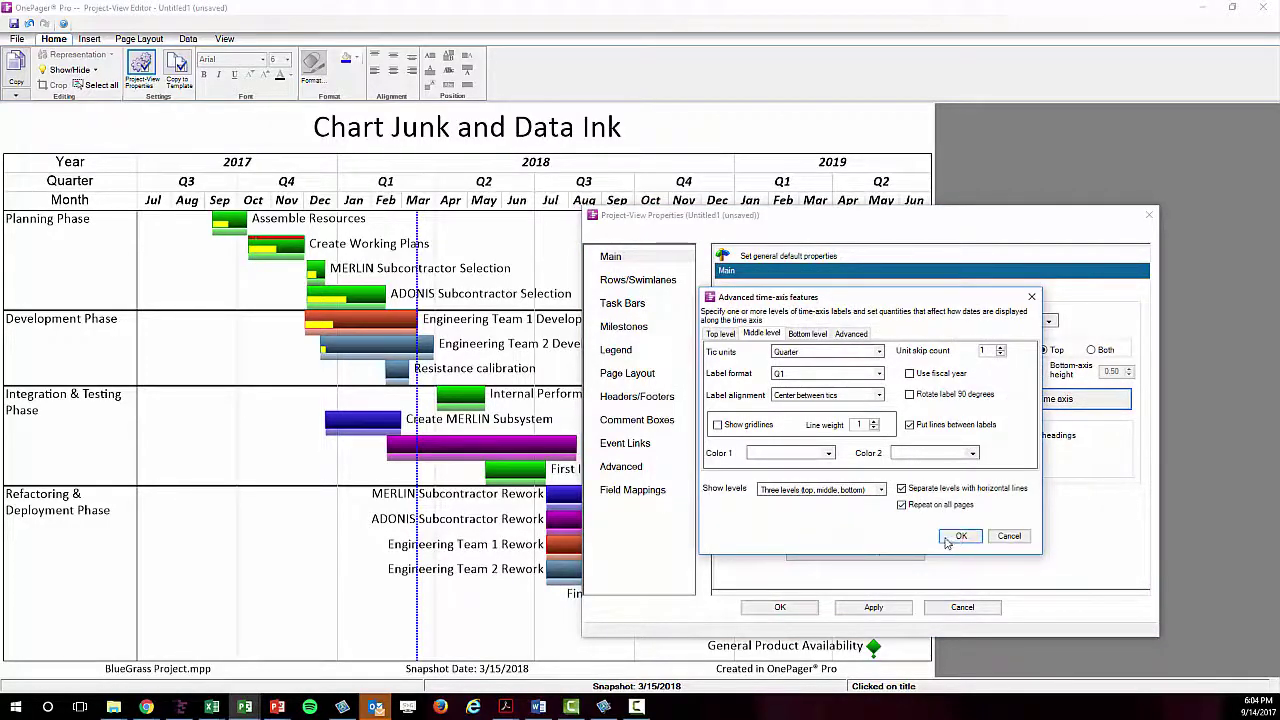
{"action": "left_click", "coordinate": [958, 536]}
{"action": "left_click", "coordinate": [780, 607]}
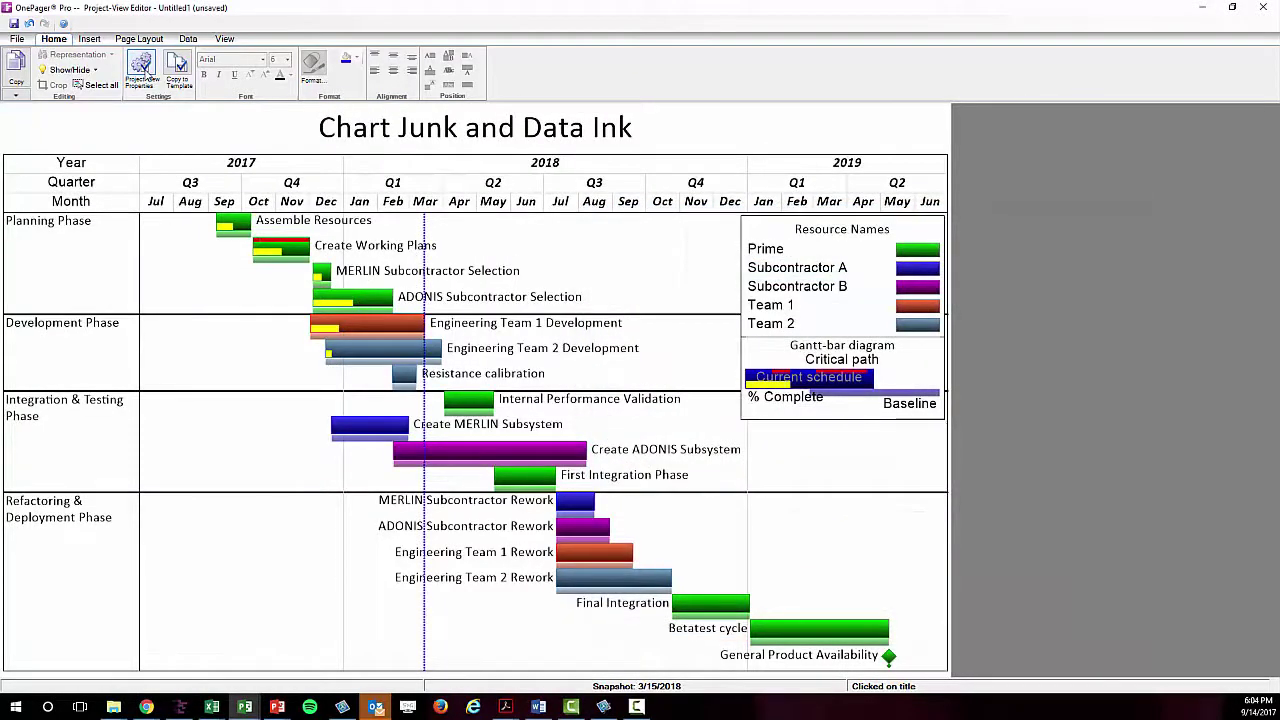
- Replace the gradient fill of the task bars and milestones with a flat, solid fill
{"action": "left_click", "coordinate": [141, 66]}
{"action": "left_click", "coordinate": [620, 306]}
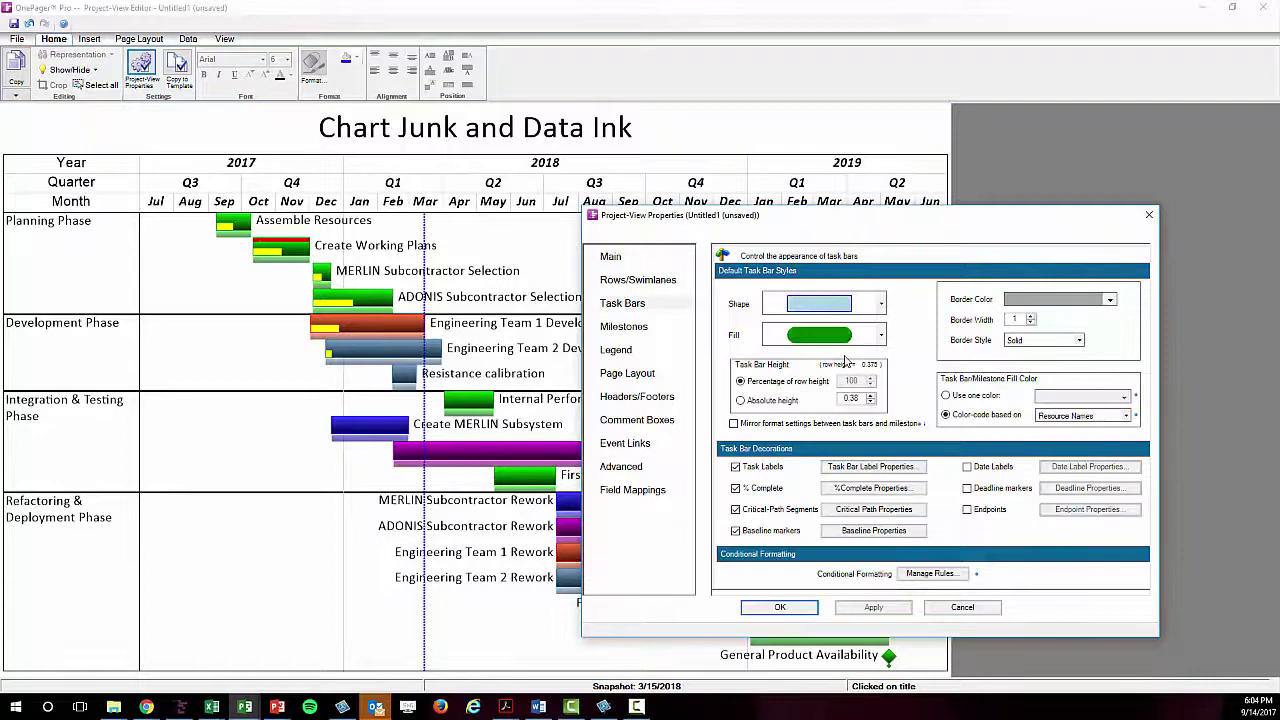
{"action": "left_click", "coordinate": [630, 327]}
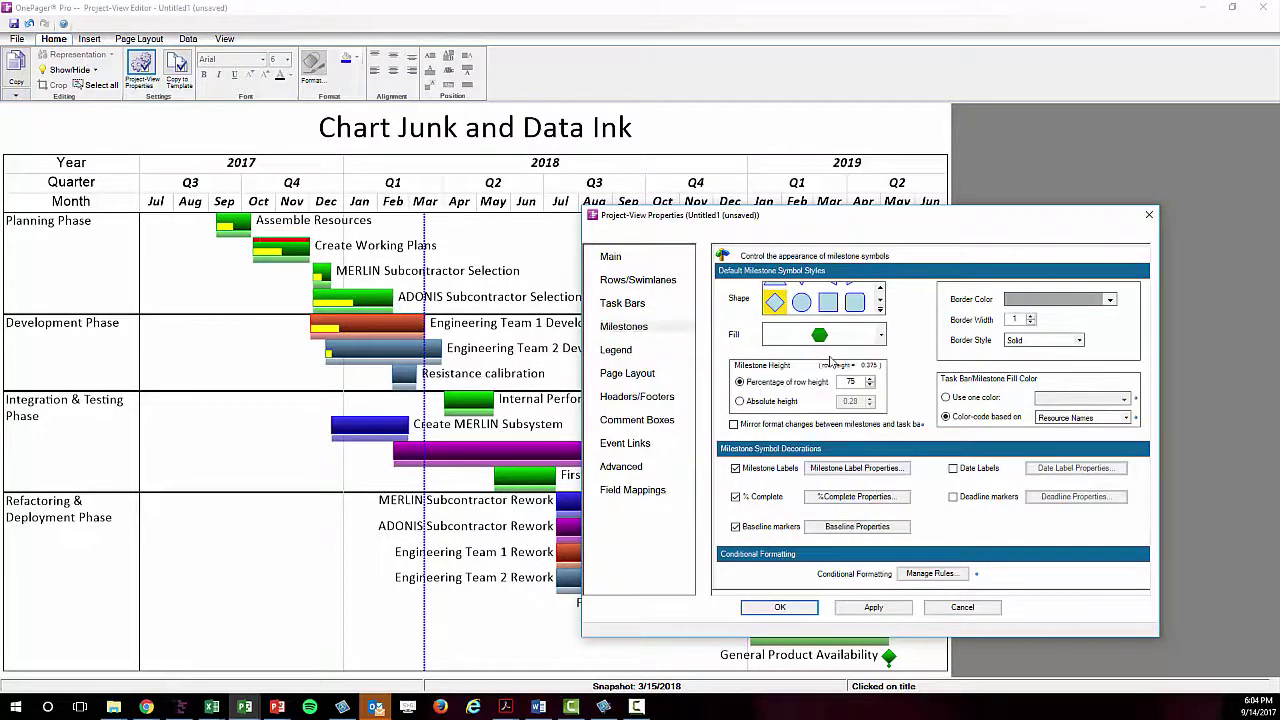
- Reduce the height of the task bars and set the milestones to an absolute height of 0.13
{"action": "left_click", "coordinate": [622, 303]}
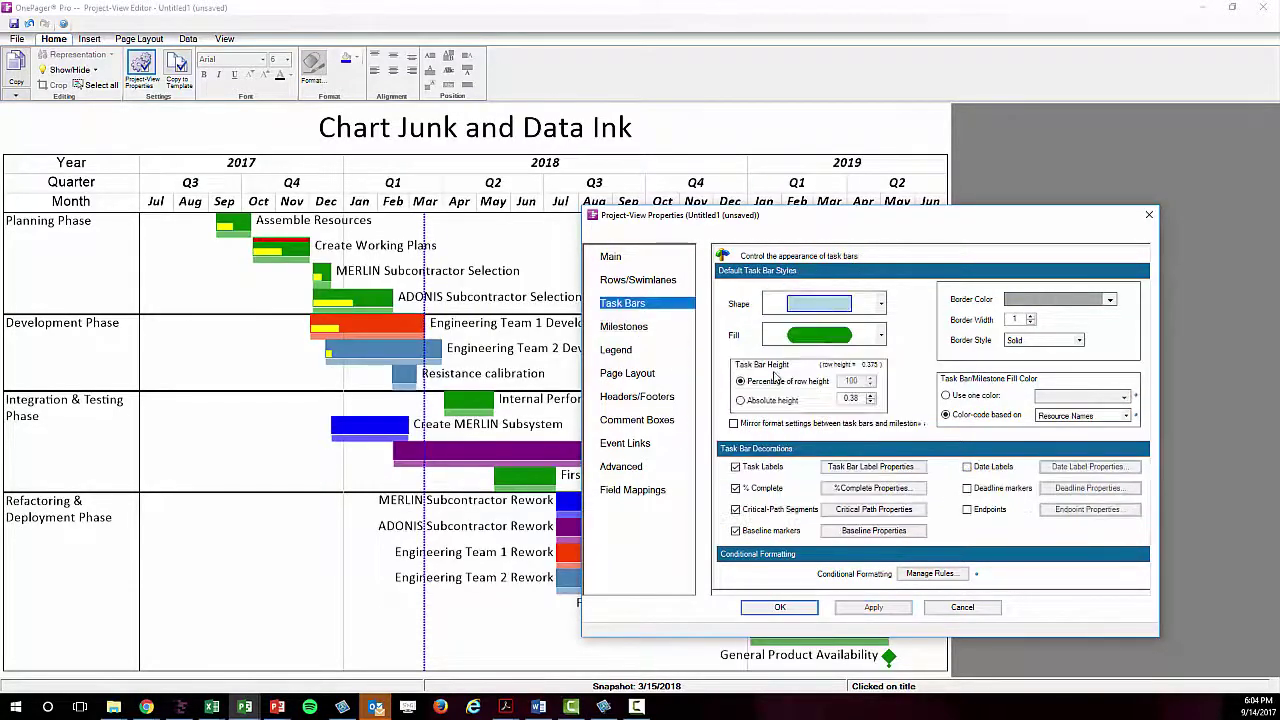
{"action": "key", "text": "Down"}
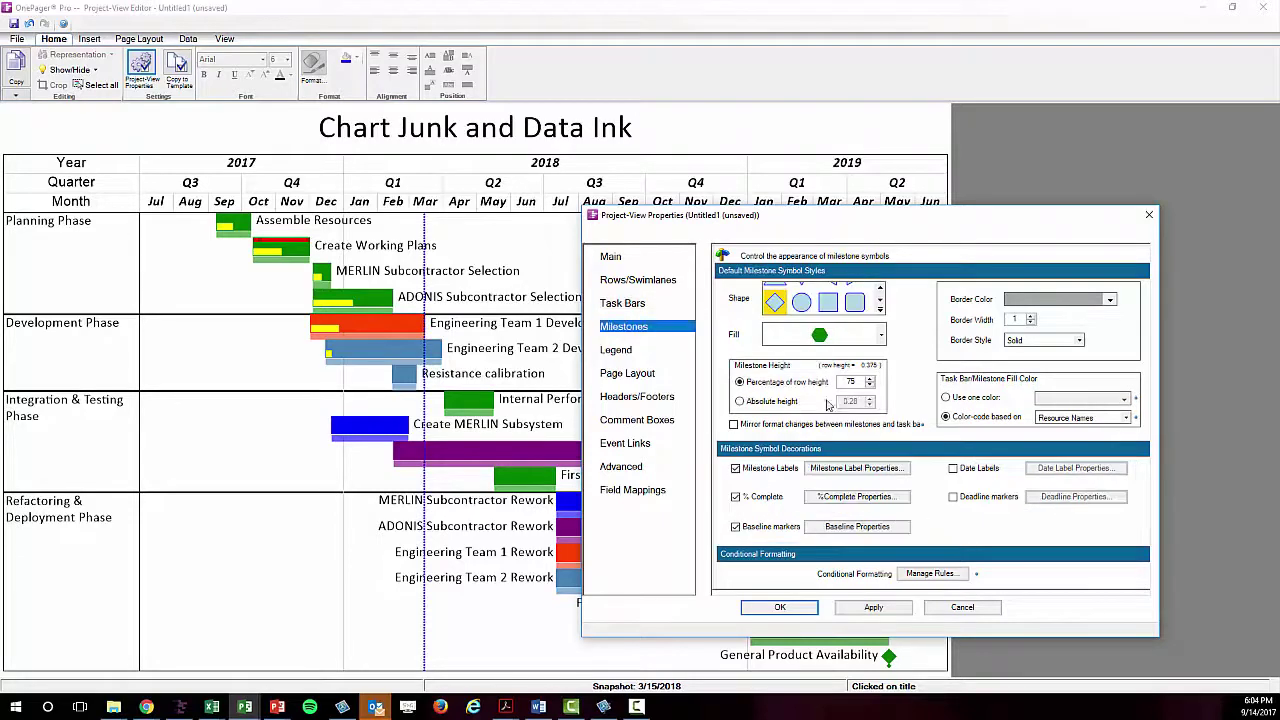
{"action": "left_click", "coordinate": [740, 401]}
{"action": "left_click", "coordinate": [870, 404]}
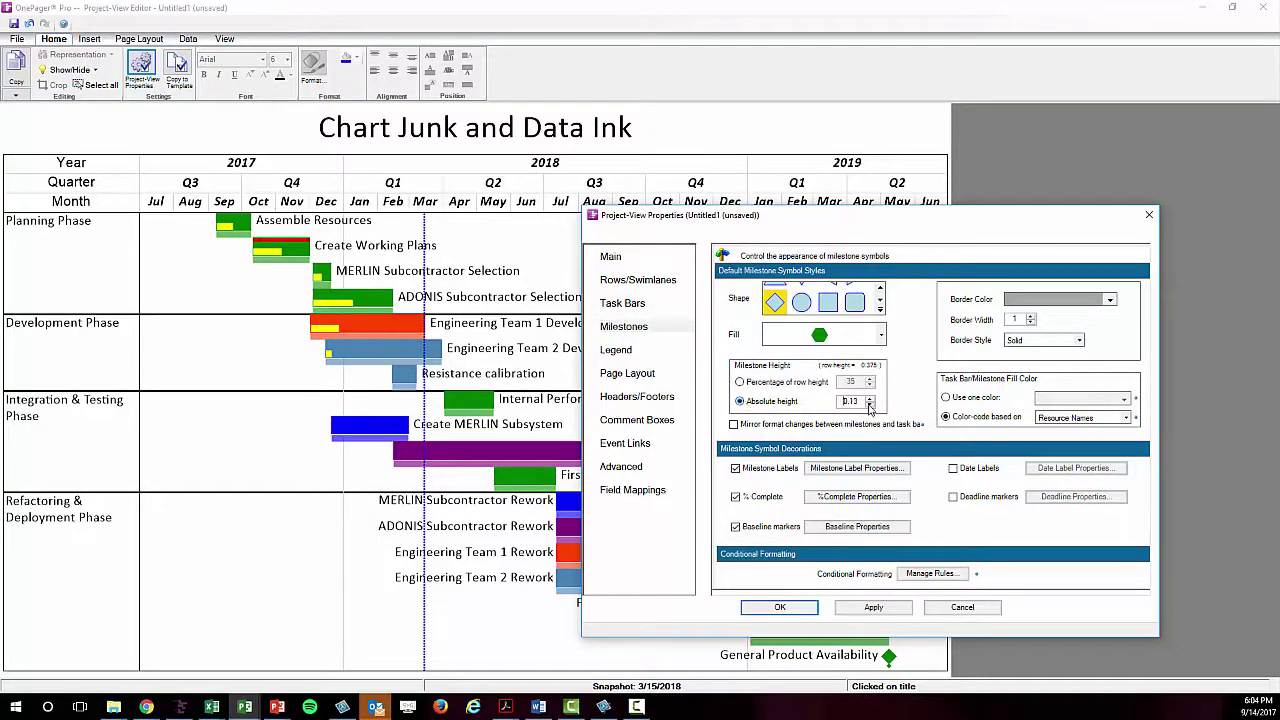
{"action": "left_click", "coordinate": [780, 607]}
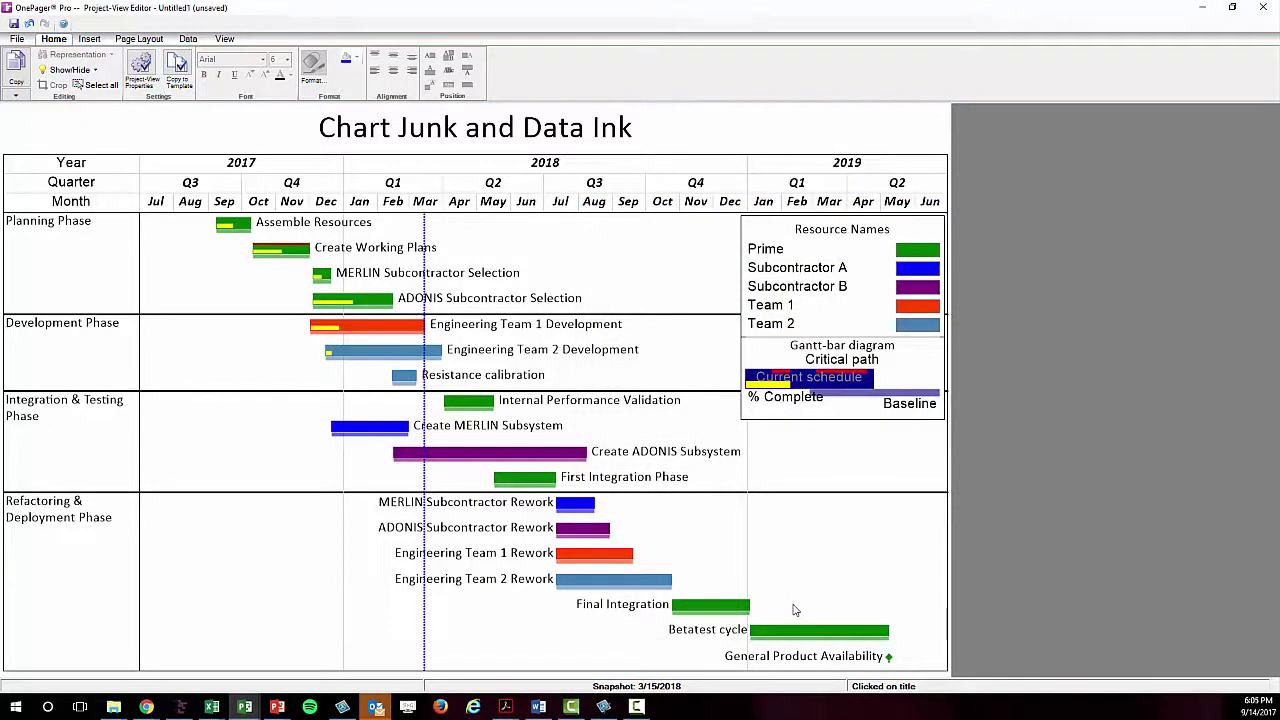
- Format the swimlane borders with a gray line colour and a line width of 1.0
{"action": "left_click", "coordinate": [152, 64]}
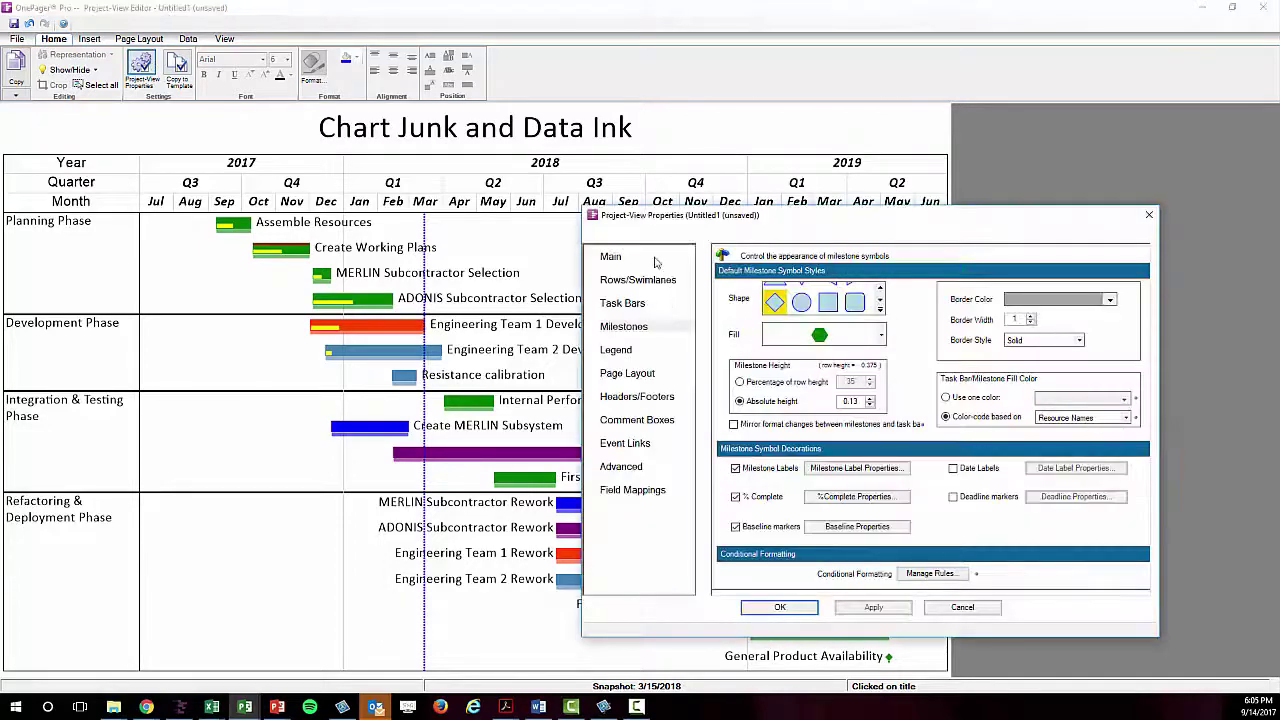
{"action": "left_click", "coordinate": [638, 280]}
{"action": "left_click", "coordinate": [1080, 571]}
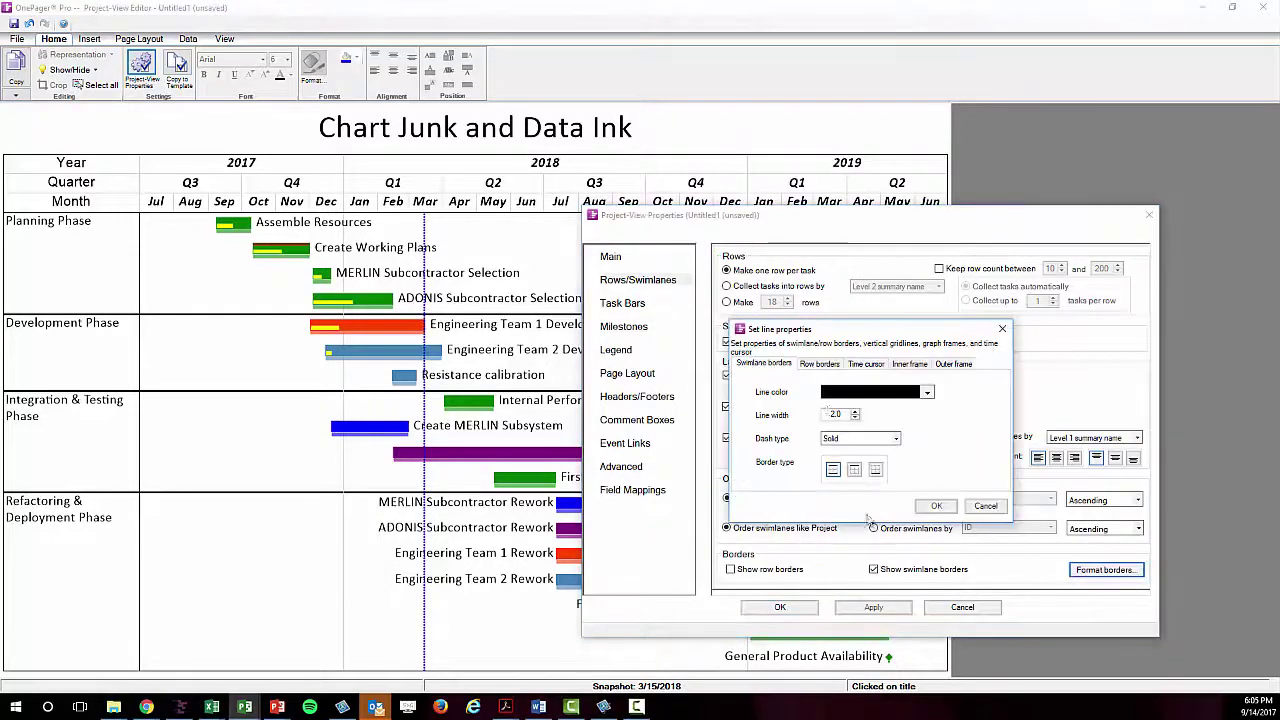
{"action": "left_click", "coordinate": [926, 392]}
{"action": "left_click", "coordinate": [885, 468]}
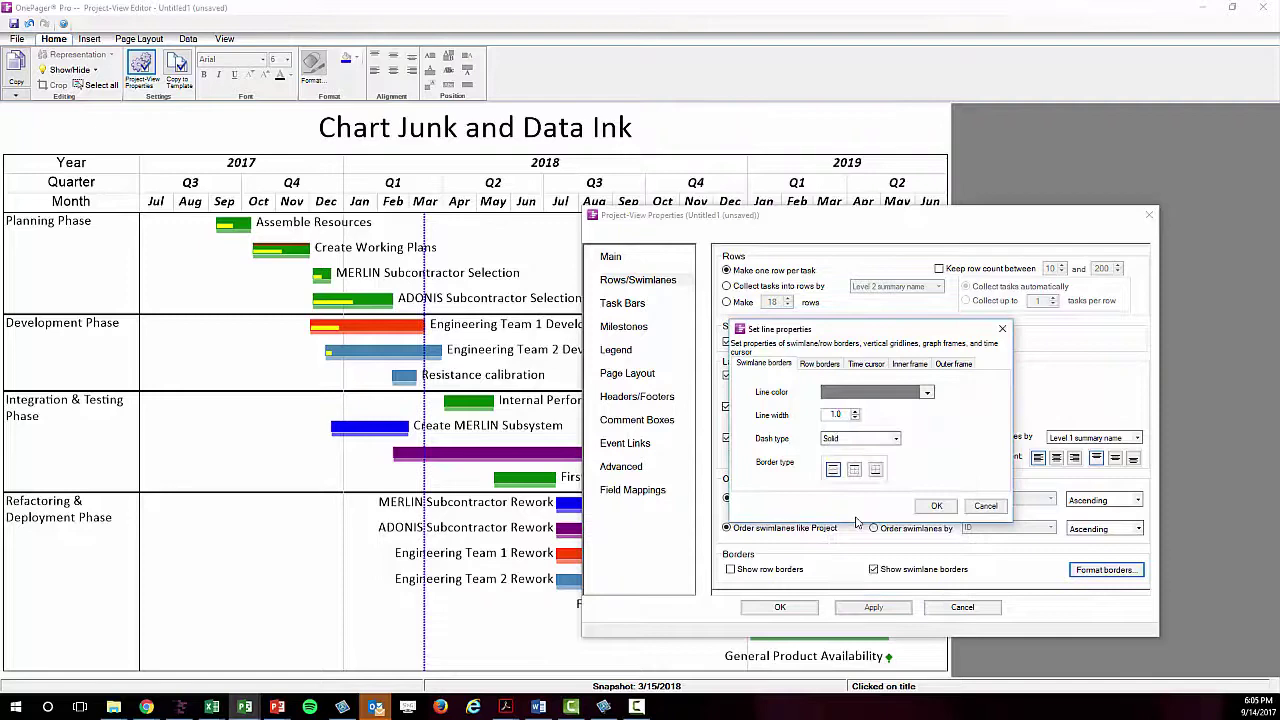
{"action": "left_click", "coordinate": [936, 506]}
{"action": "left_click", "coordinate": [816, 608]}
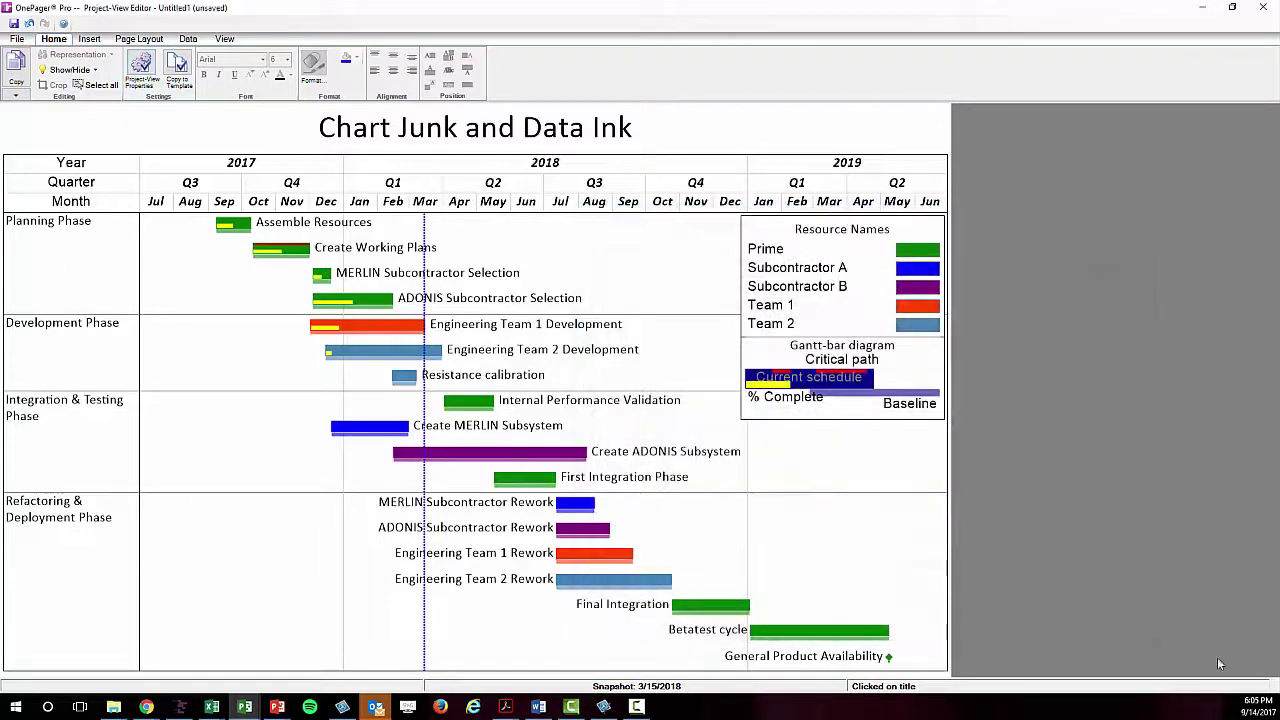